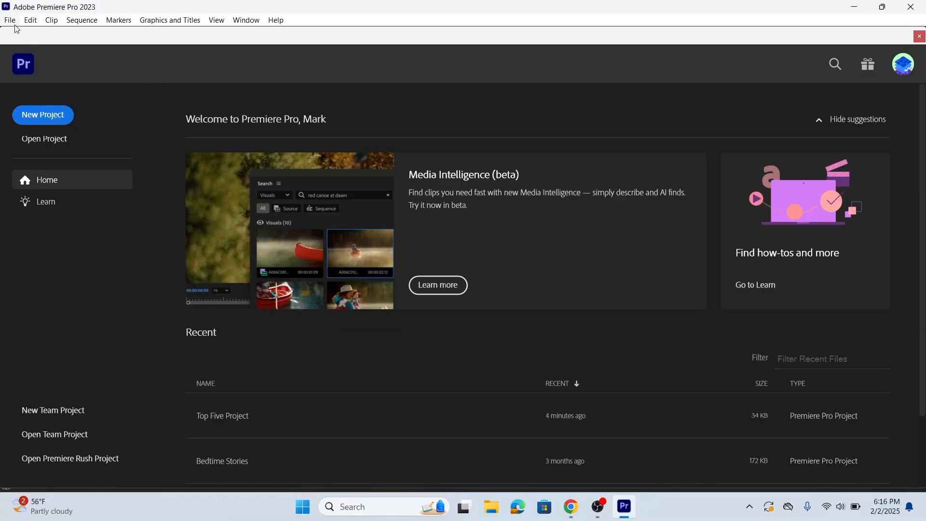
- Open the recent project Top Five Project from the Top Five folder
left_click(9, 20)
mouse_move(80, 87)
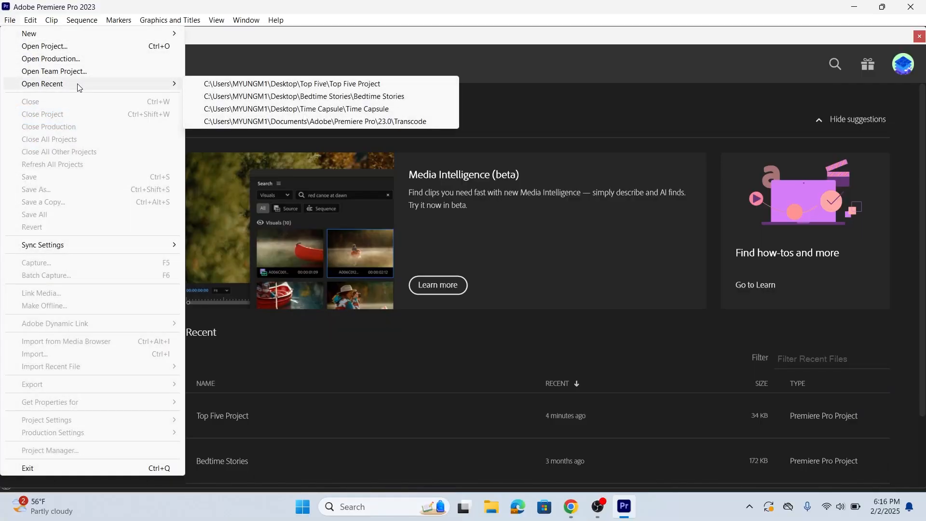
left_click(248, 85)
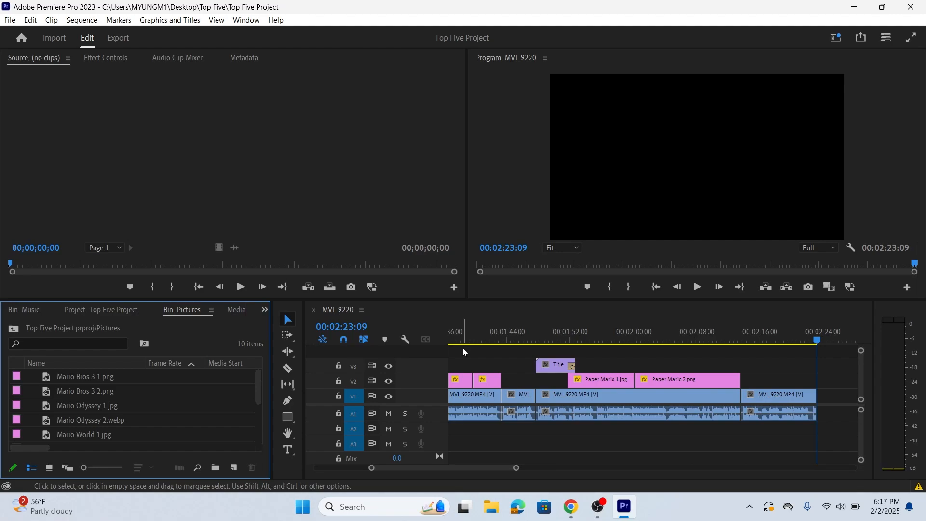
- Switch to the Editing workspace and reset it to its saved layout
left_click(255, 22)
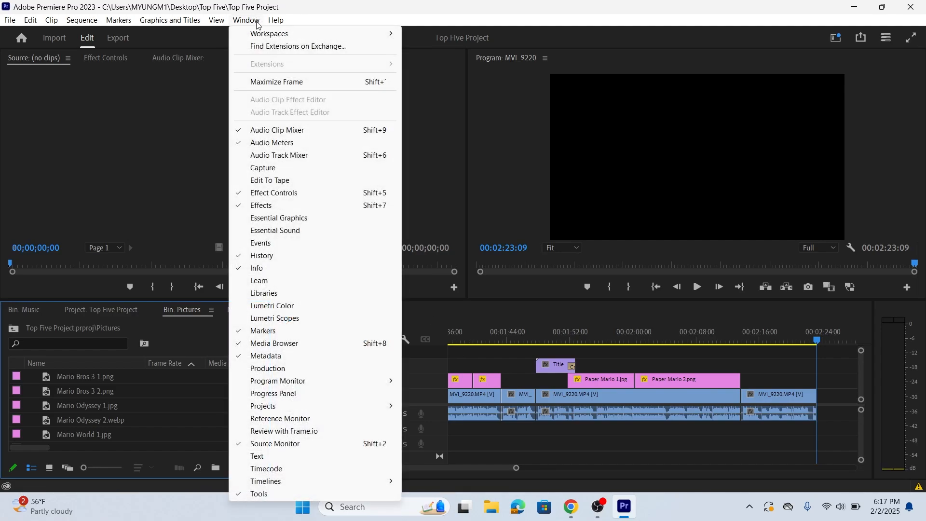
mouse_move(320, 35)
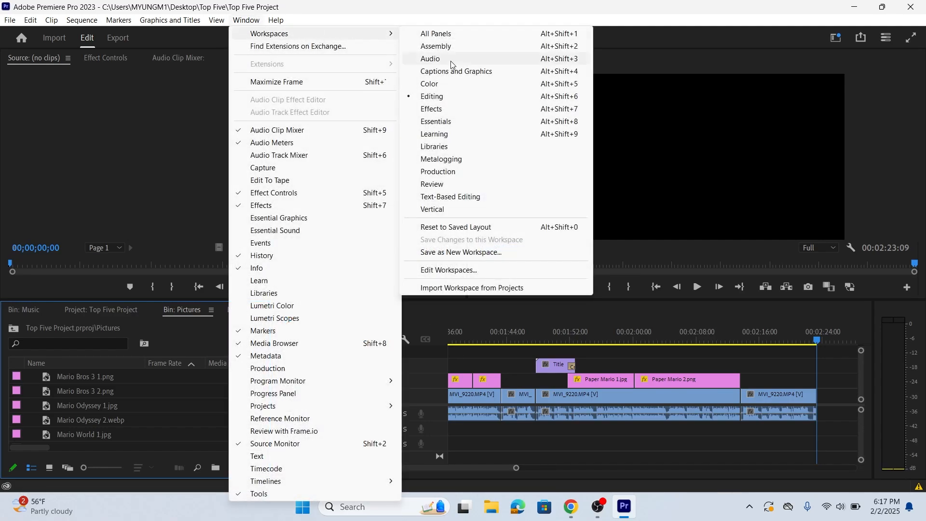
left_click(449, 96)
left_click(247, 22)
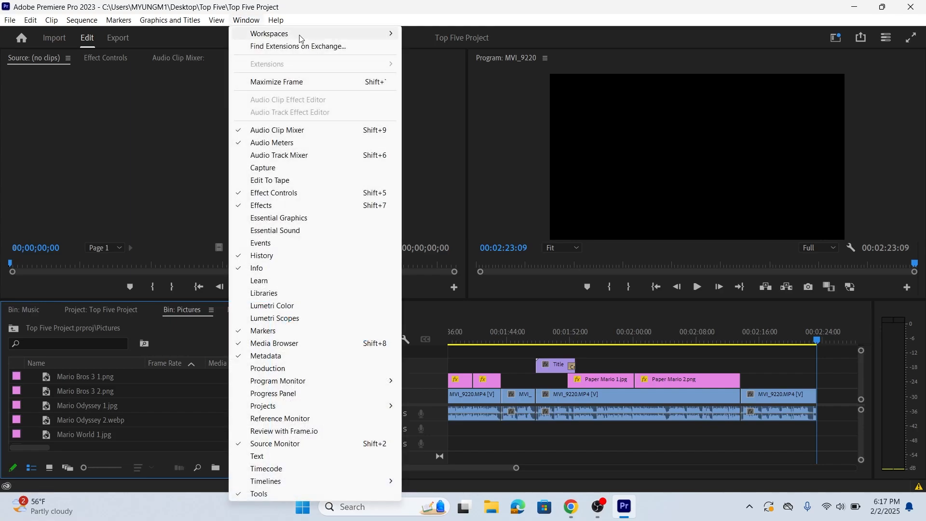
mouse_move(299, 37)
left_click(483, 231)
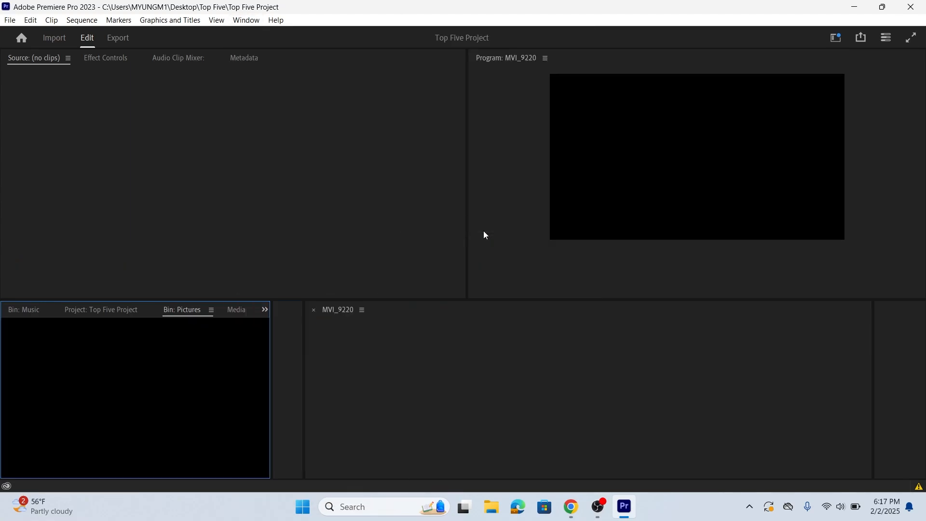
- Show the Top Five Project's contents and open its Music bin
left_click(244, 22)
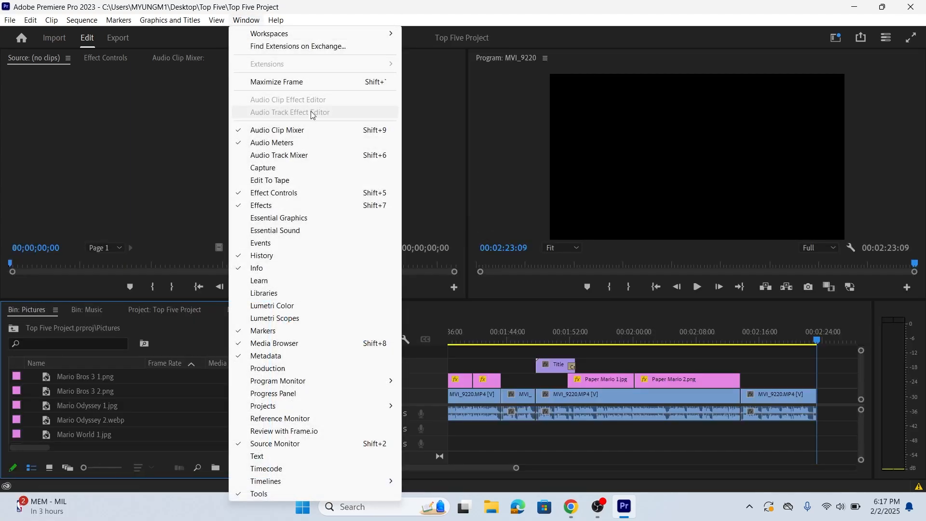
mouse_move(323, 405)
left_click(444, 409)
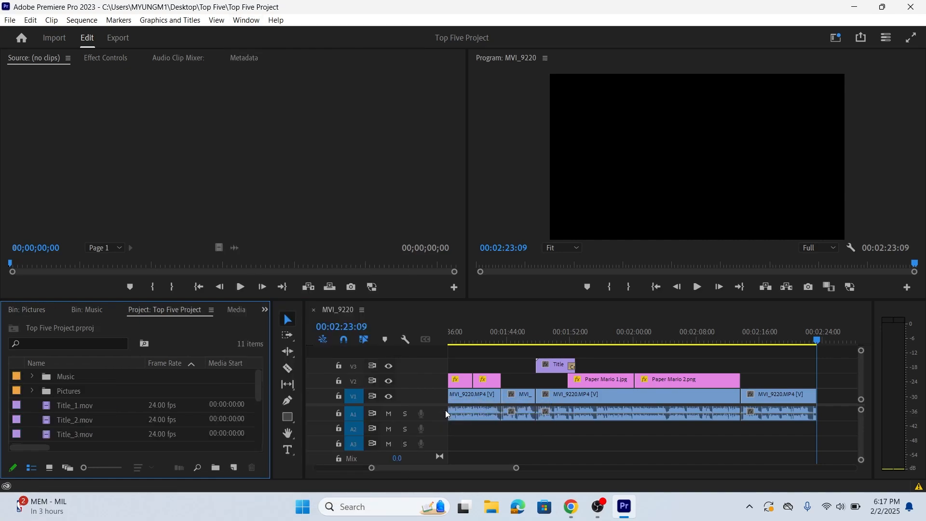
left_click(47, 378)
double_click(47, 378)
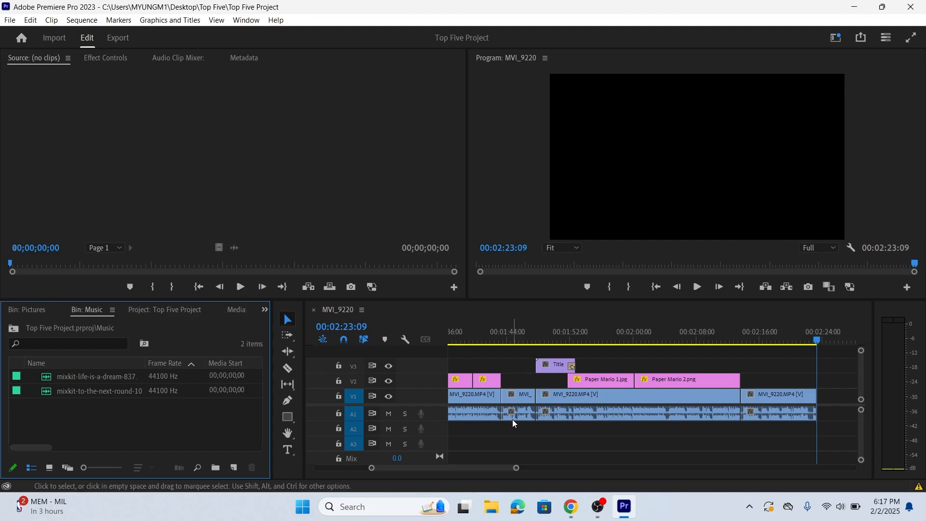
- Fit the whole MVI_9220 sequence in the timeline and preview mixkit-life-is-a-dream-837.mp3 in the Source monitor
left_click(543, 447)
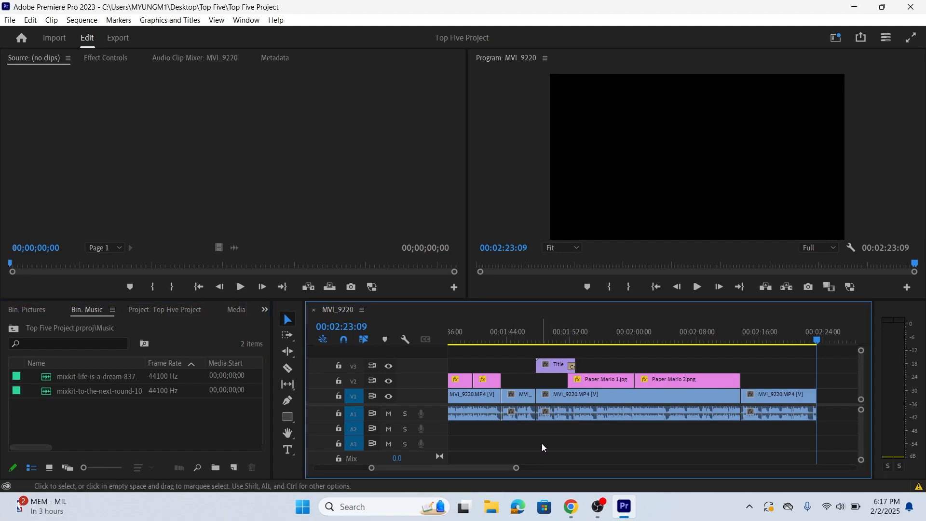
key("minus")
key("minus")
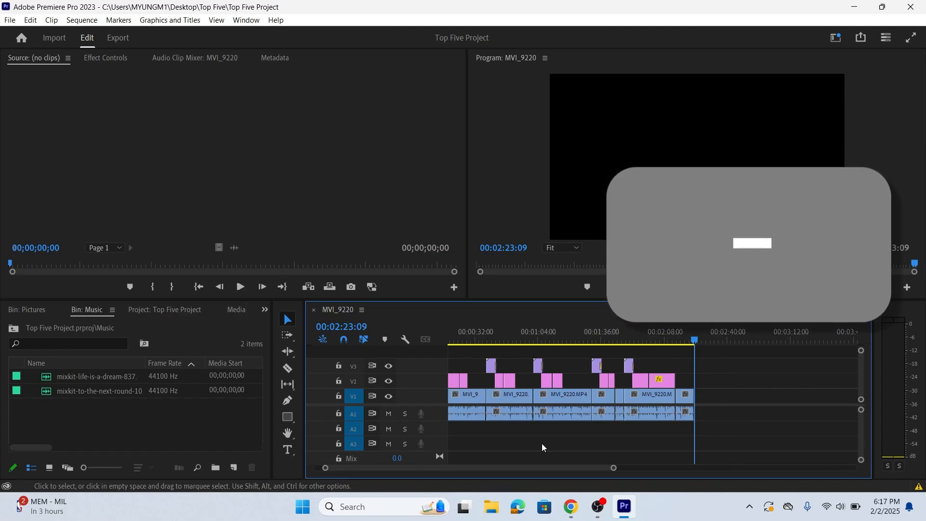
key("minus")
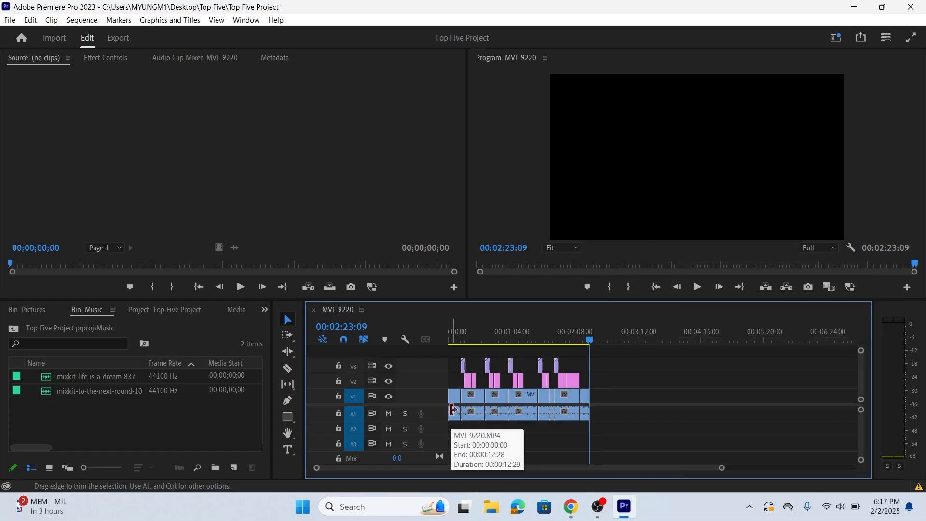
double_click(51, 377)
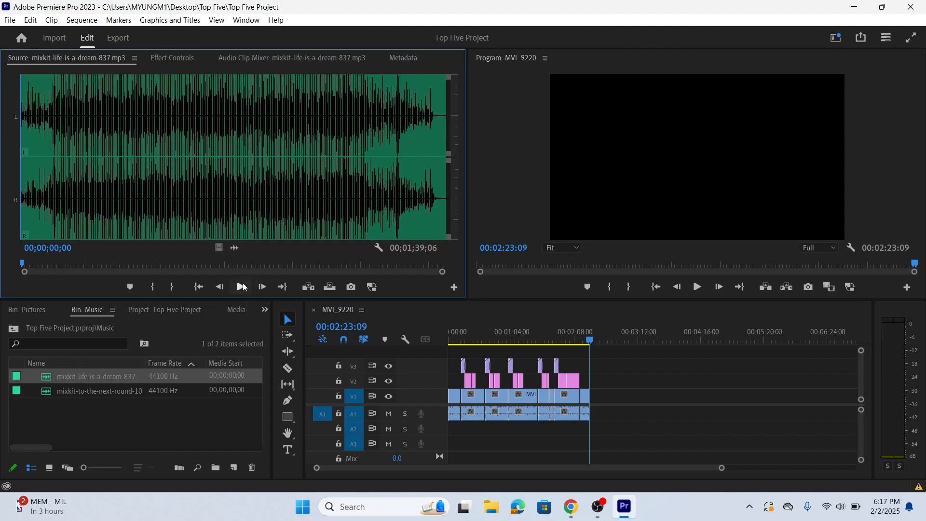
left_click(241, 286)
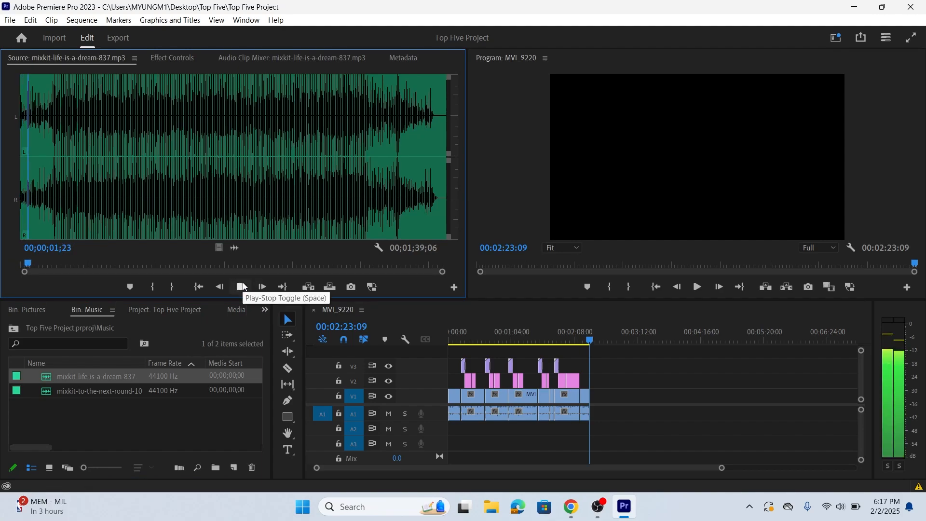
left_click(241, 287)
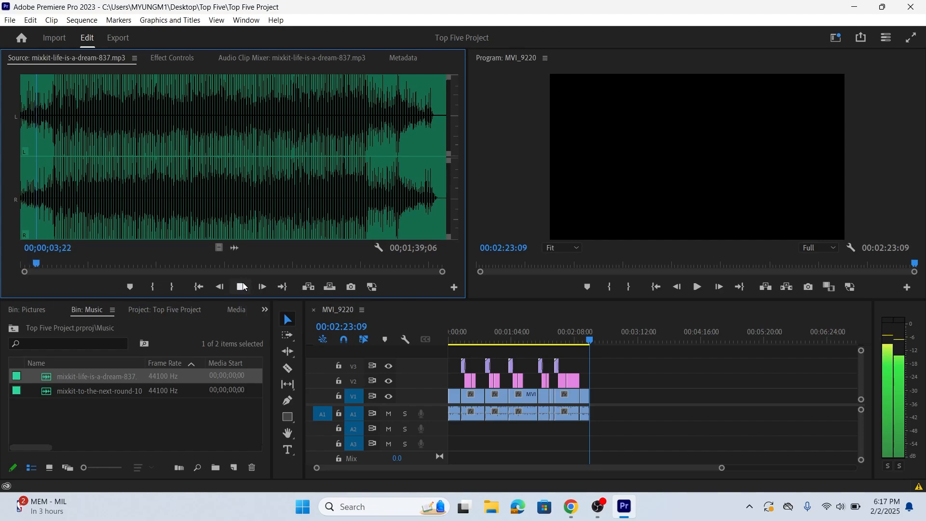
- Preview mixkit-to-the-next-round-1047.mp3 and place its audio at the start of track A3
double_click(44, 395)
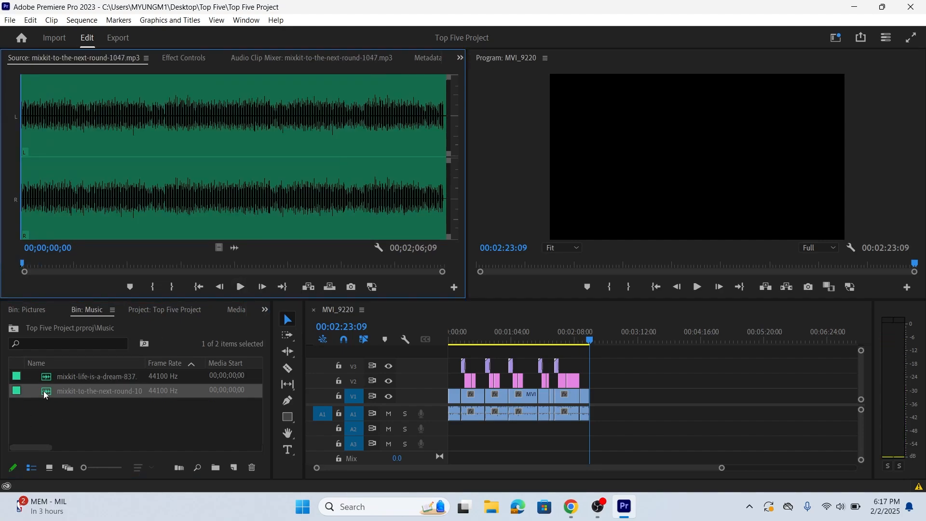
left_click(241, 286)
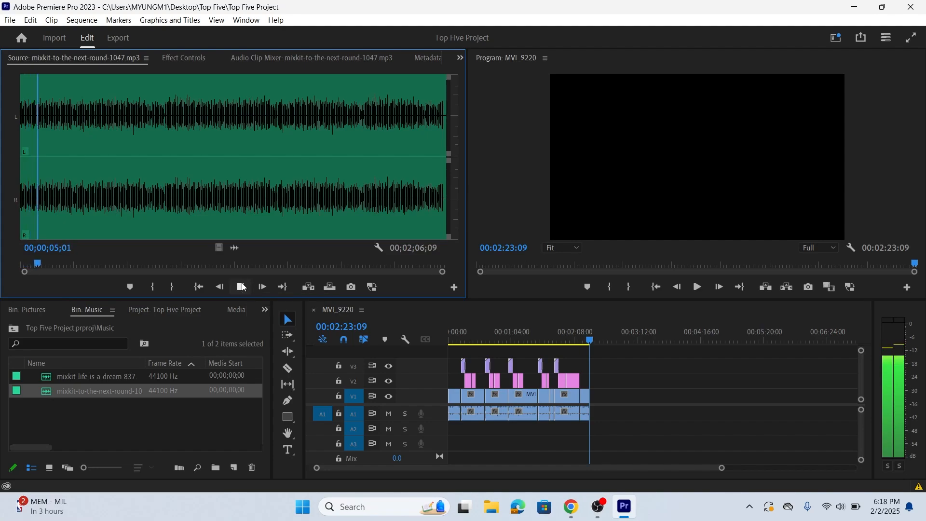
left_click(241, 287)
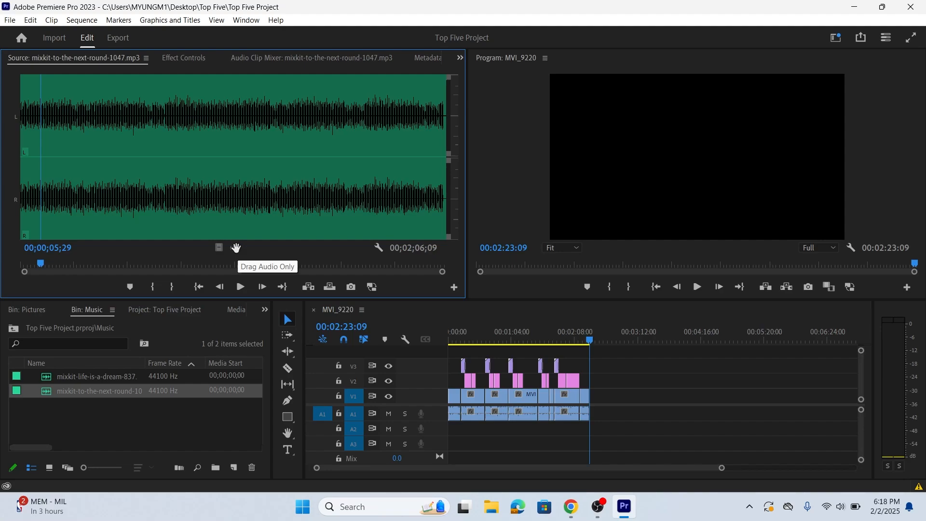
left_click_drag(236, 248, 453, 443)
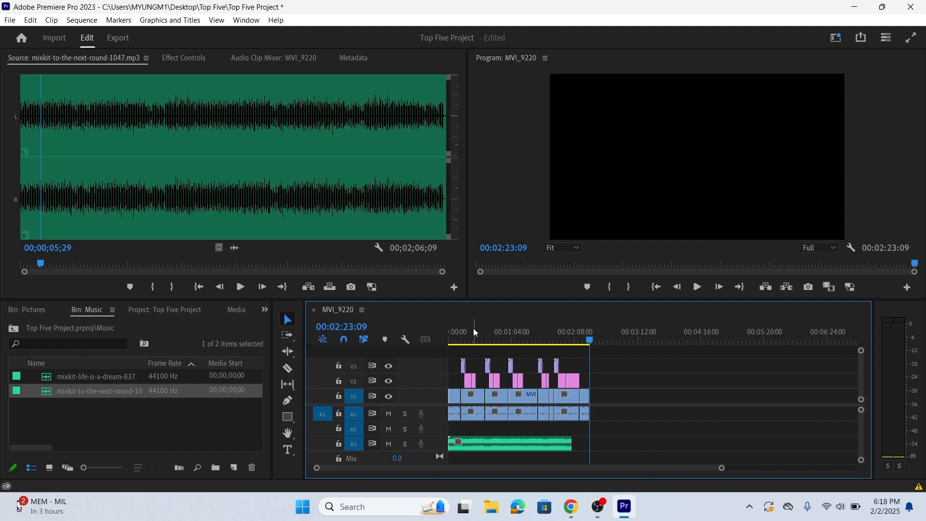
- Play the sequence from its beginning to hear the music against the voice
key("Home")
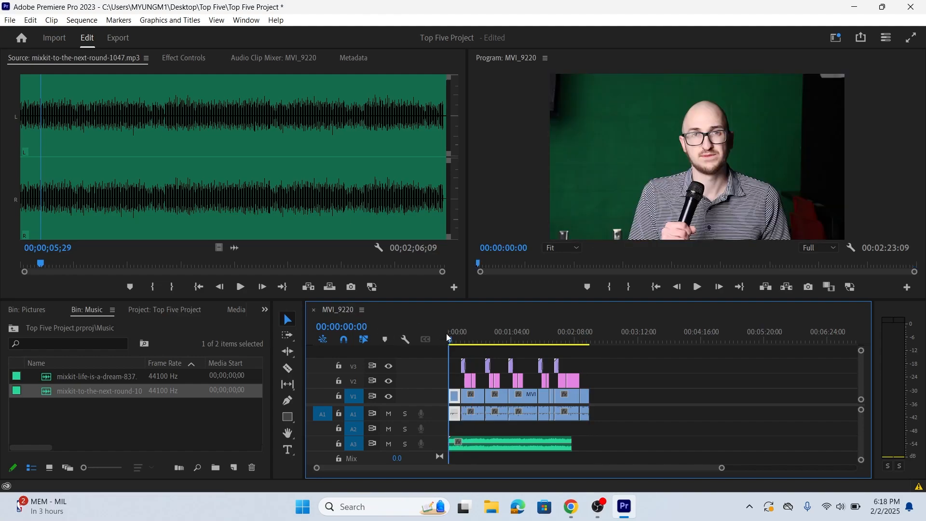
left_click(698, 287)
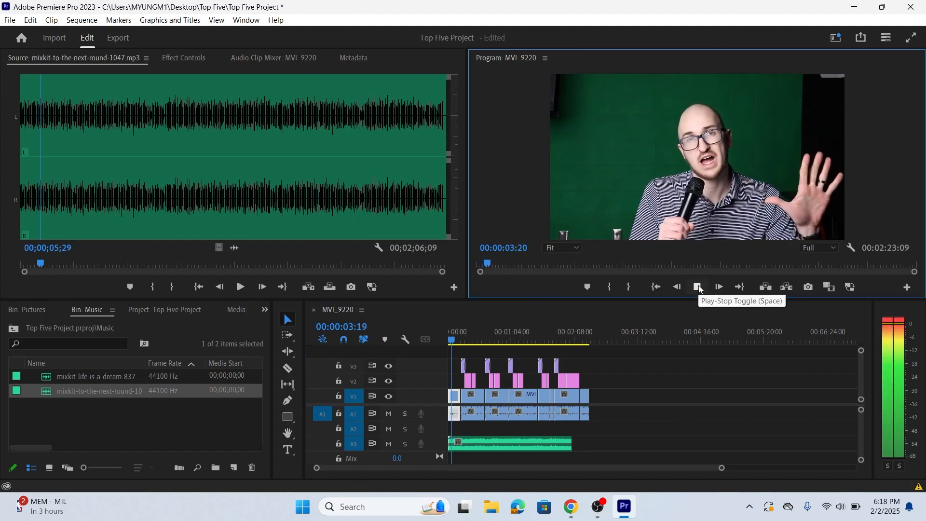
left_click(698, 287)
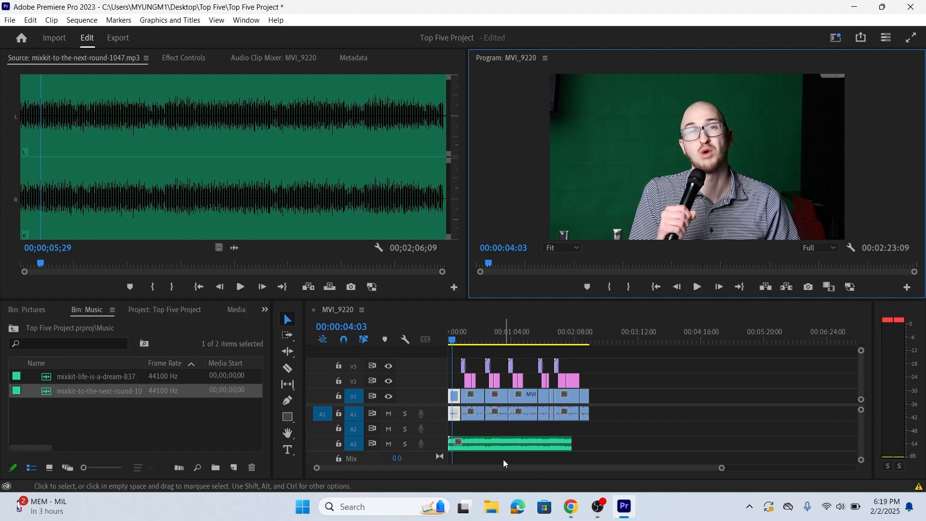
- Show the effect controls of the music clip on A3 and turn off keyframing for its volume level
left_click(513, 442)
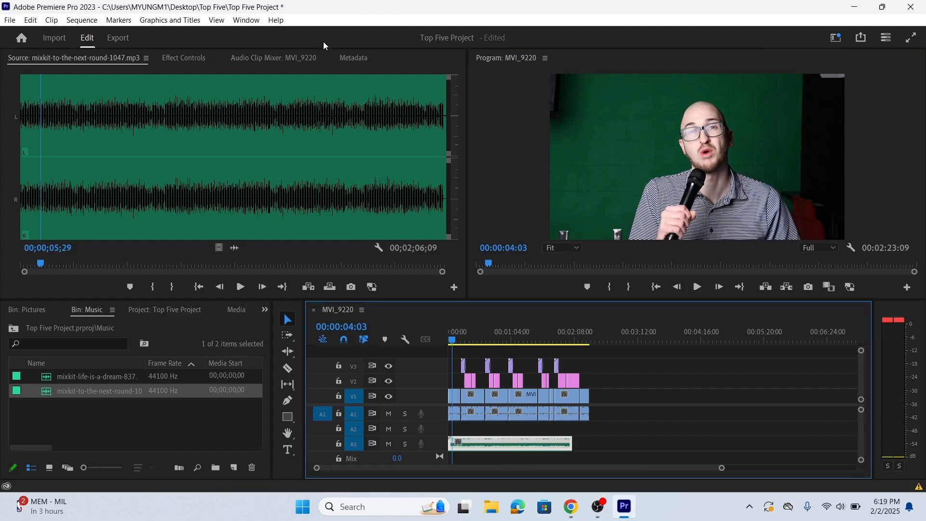
left_click(255, 22)
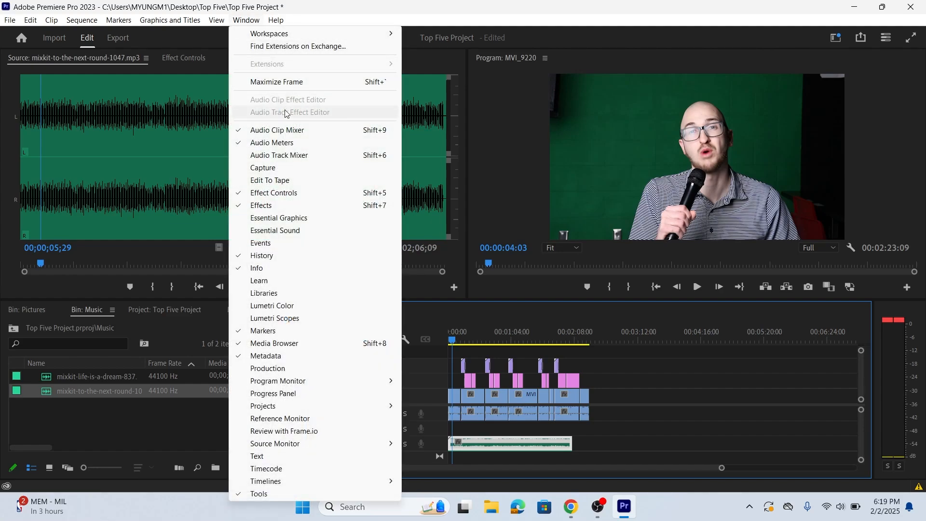
left_click(316, 195)
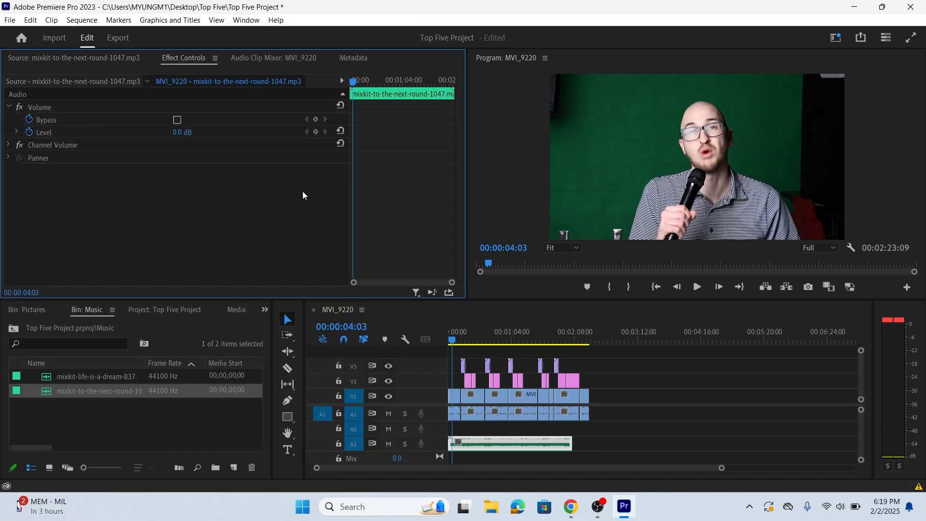
left_click(33, 133)
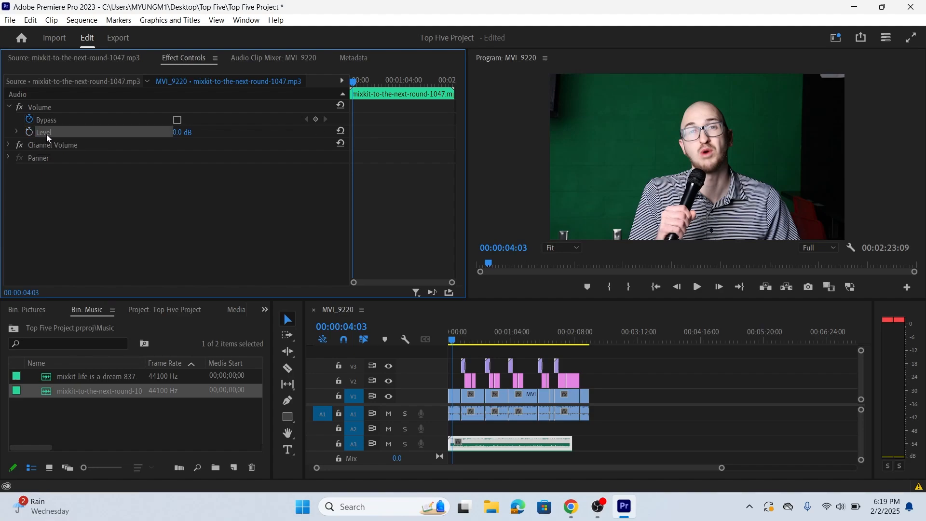
- Set the music clip's volume level to -15 dB and play the sequence to check the mix
left_click(179, 134)
type("-15")
key("Return")
left_click(699, 287)
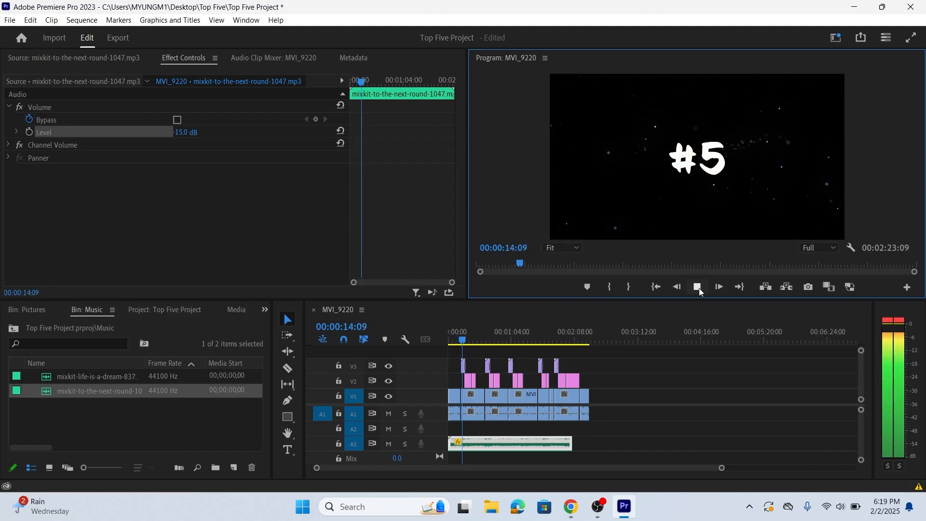
left_click(699, 288)
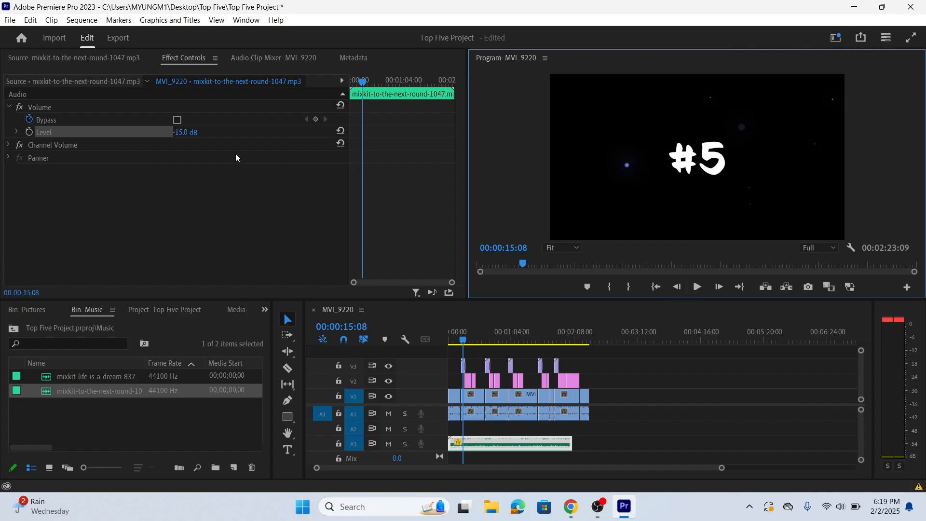
- Set the music clip's volume level to -18 dB and play the sequence to check the mix
left_click(190, 131)
type("-18")
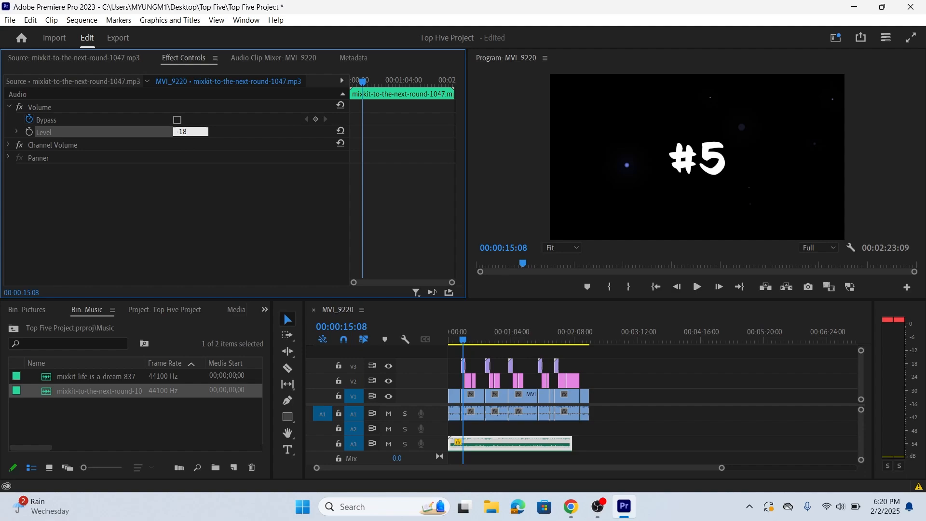
key("Return")
left_click(697, 286)
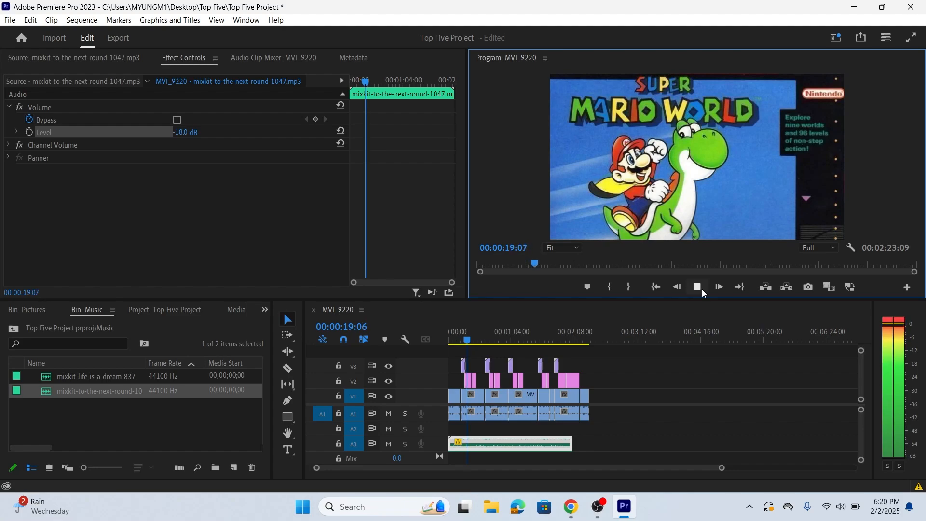
left_click(701, 289)
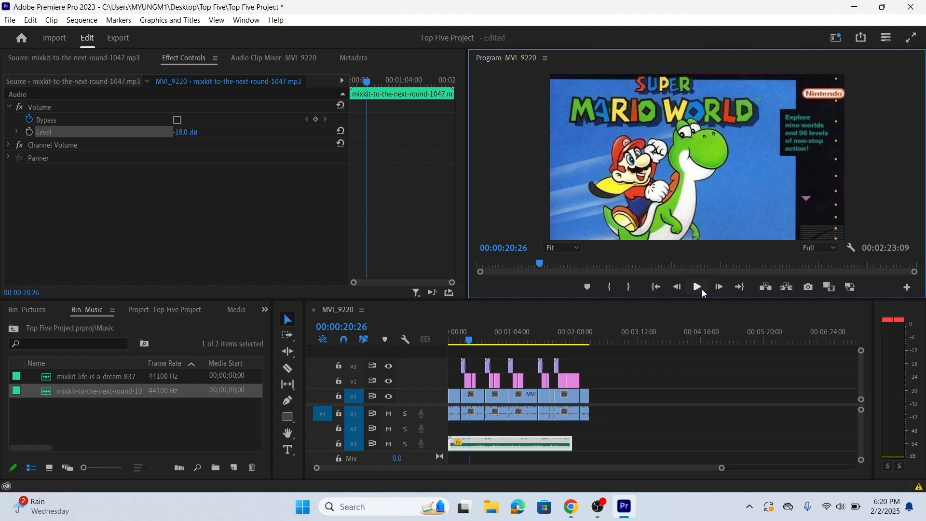
- Play the sequence from about 00:02:02 to hear where the music on A3 ends before the video does
left_click(575, 335)
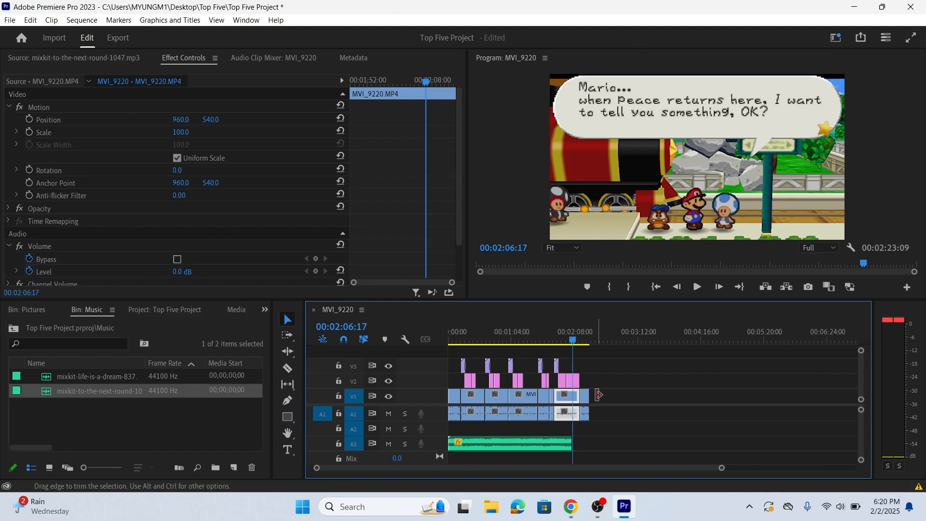
key("=")
key("=")
key("=")
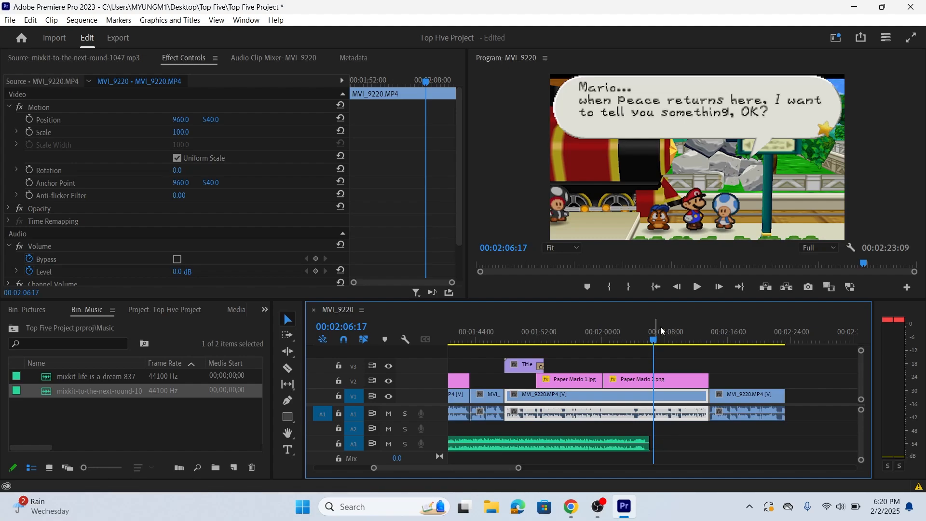
left_click(626, 338)
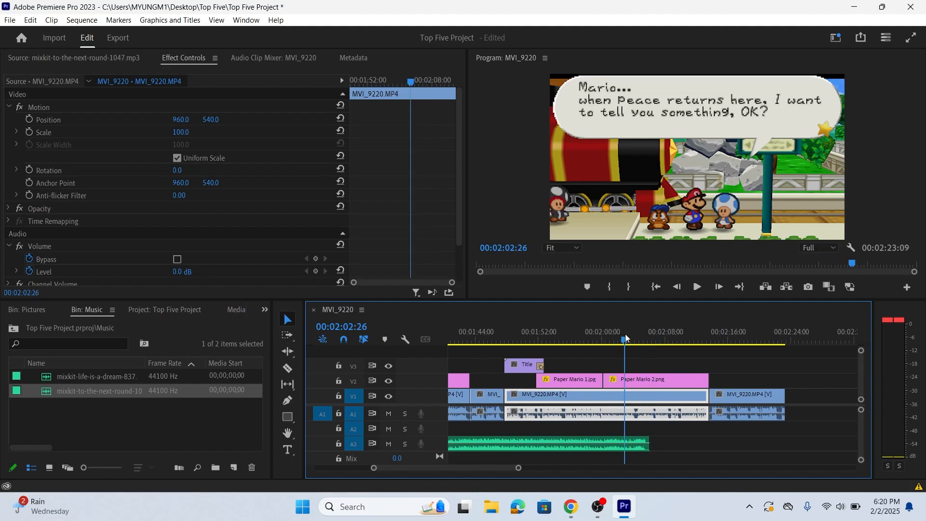
left_click(697, 287)
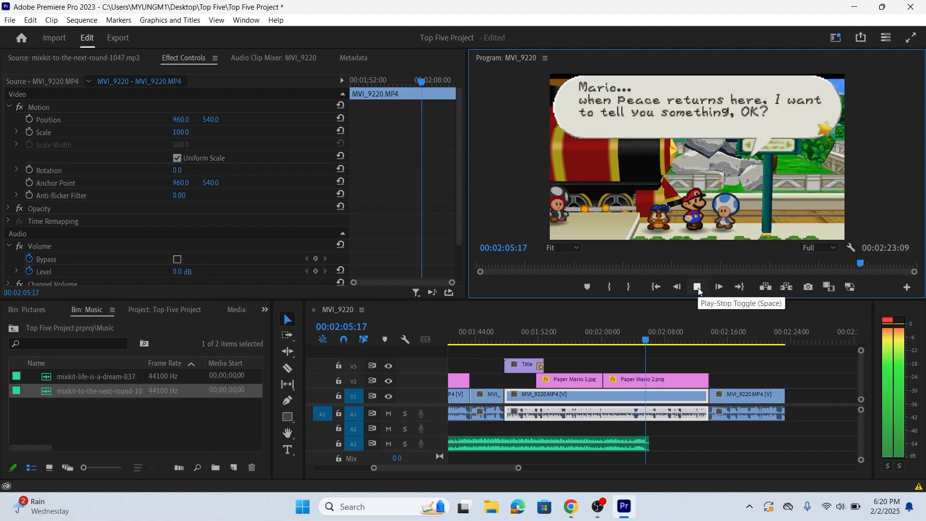
left_click(698, 287)
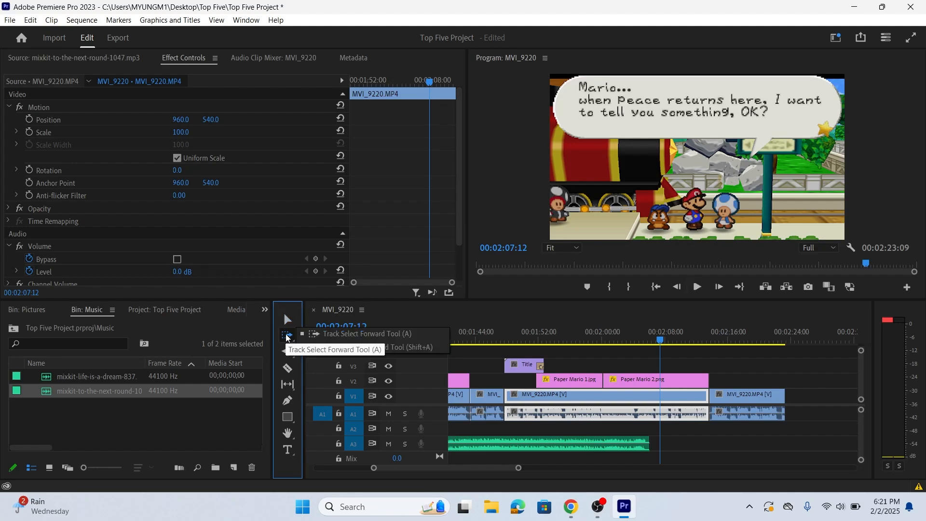
- Extend the music clip on A3 to the end of the video with the Remix tool
left_click(289, 351)
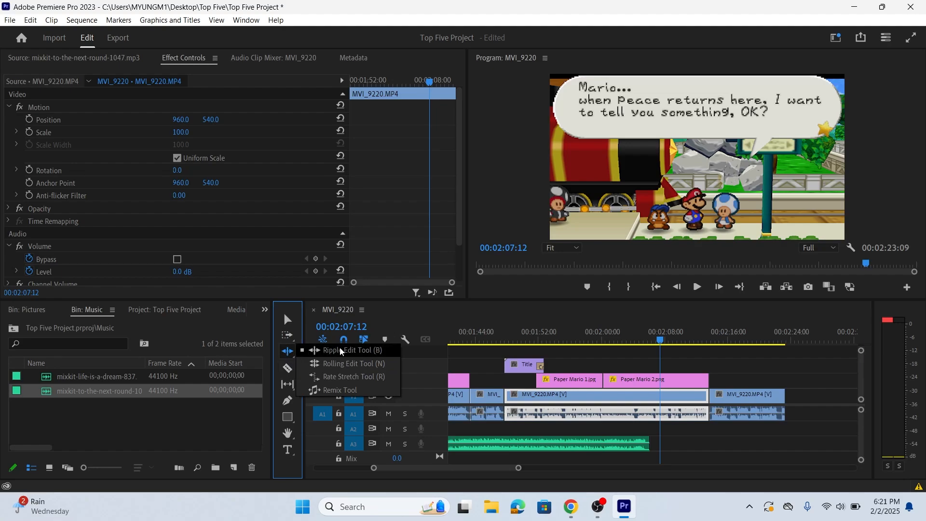
left_click(364, 389)
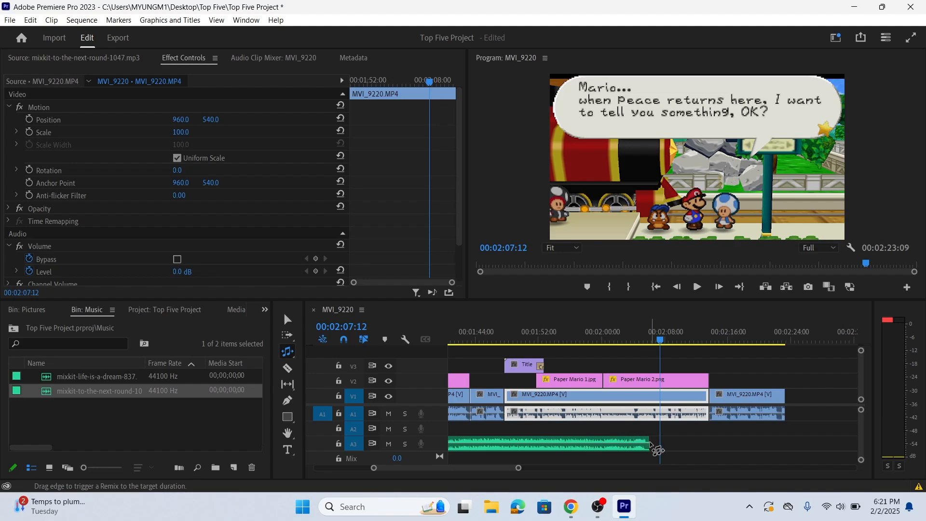
left_click_drag(646, 441, 784, 435)
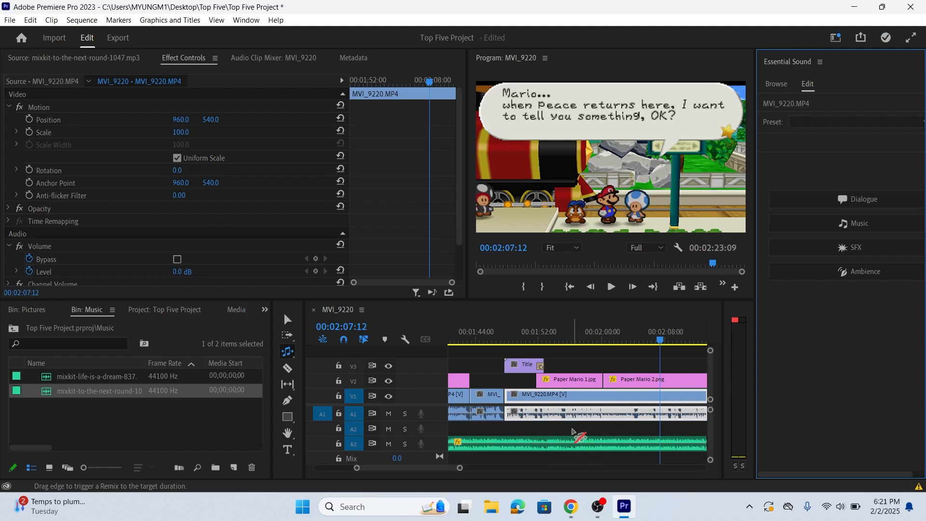
- Play the last part of the sequence to hear the remixed music up to the end of the video
left_click_drag(458, 470, 466, 472)
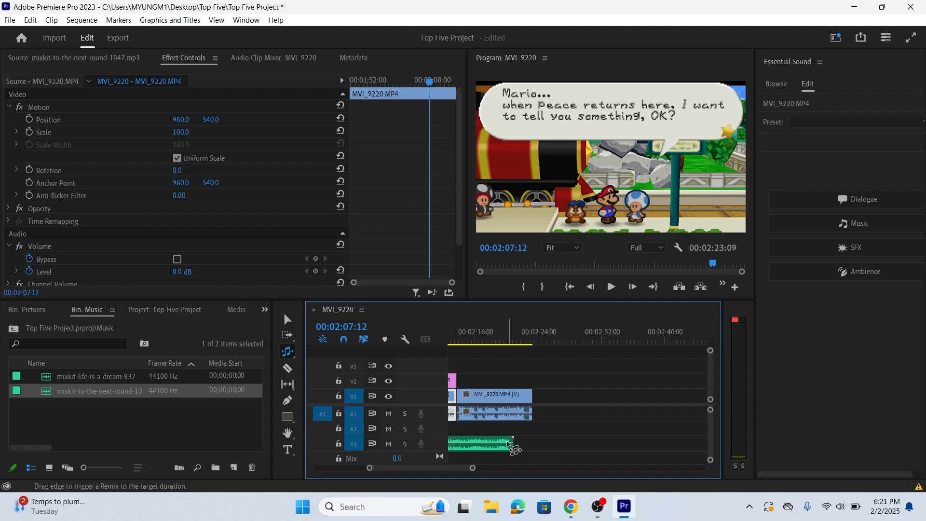
left_click(611, 286)
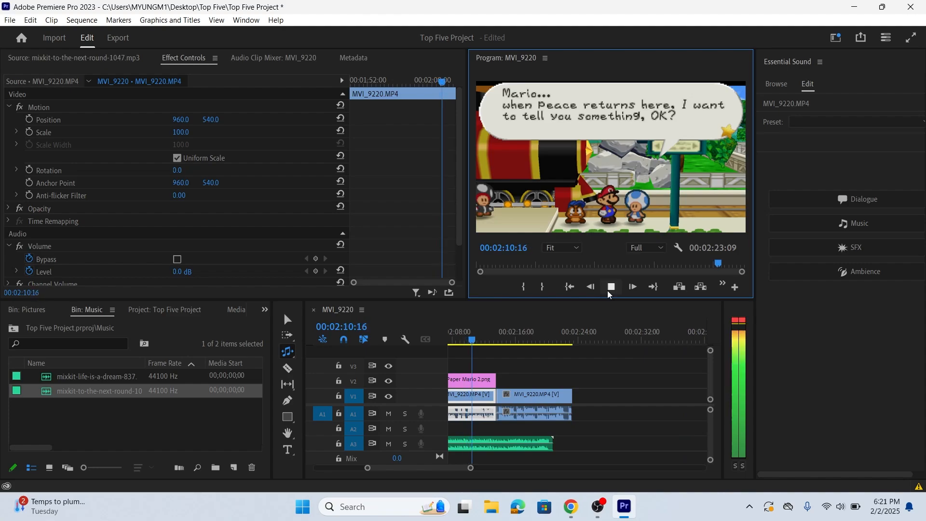
left_click(610, 292)
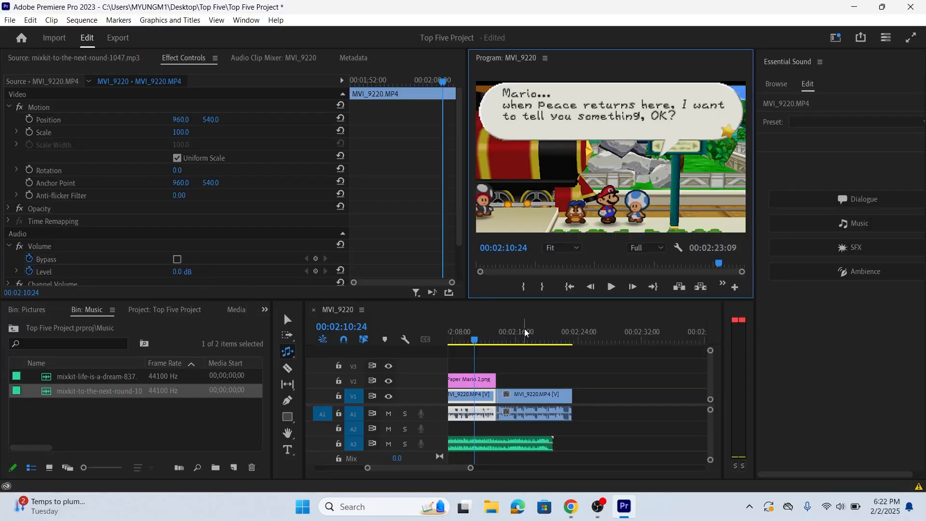
left_click(534, 342)
left_click(611, 287)
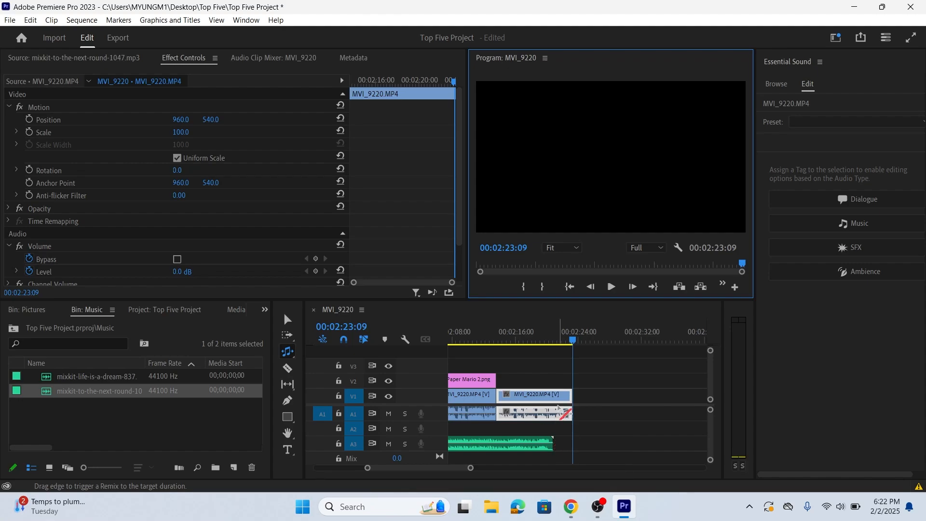
- Remix the music clip on A3 to run past the video's end, and trim its end to match the last video clip
left_click(288, 352)
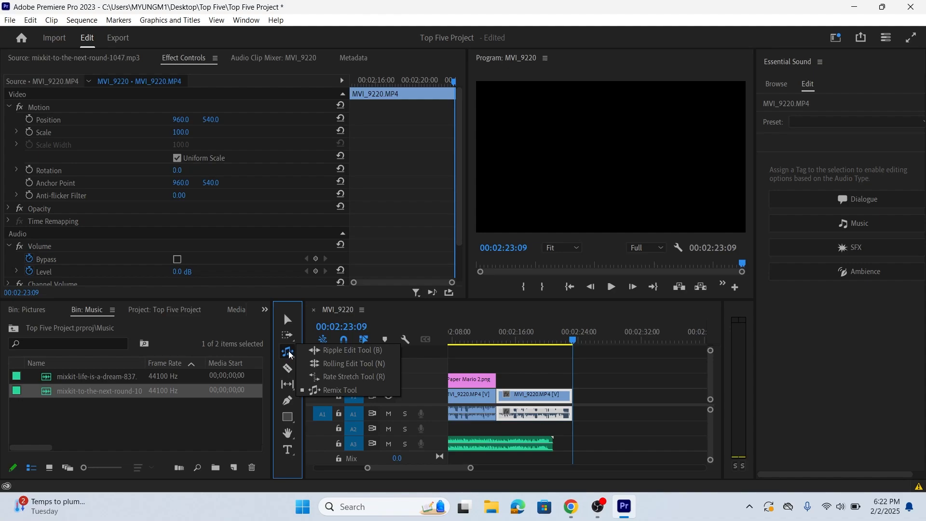
left_click(334, 391)
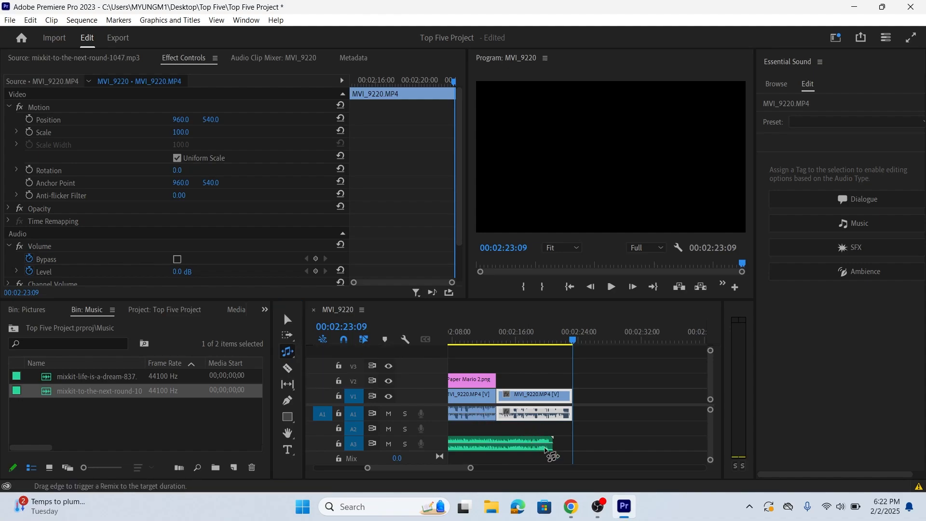
left_click_drag(551, 448, 603, 448)
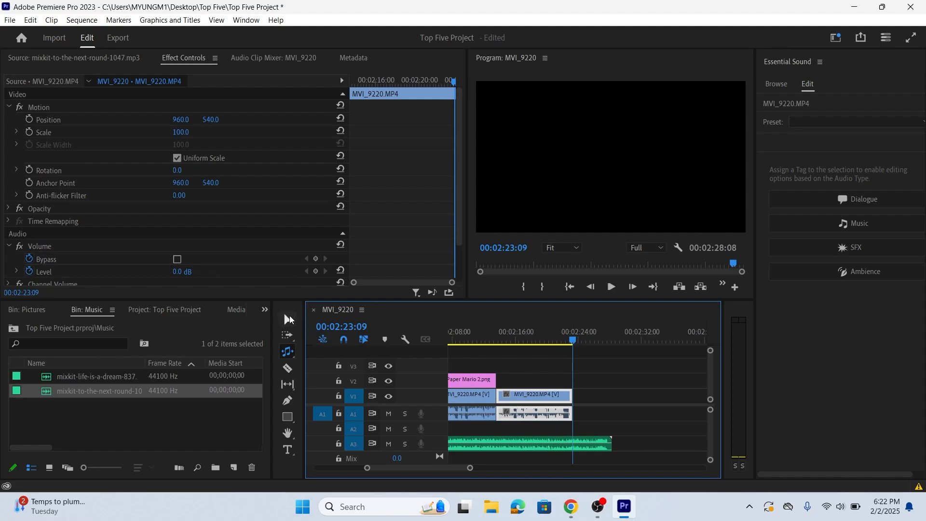
left_click(289, 319)
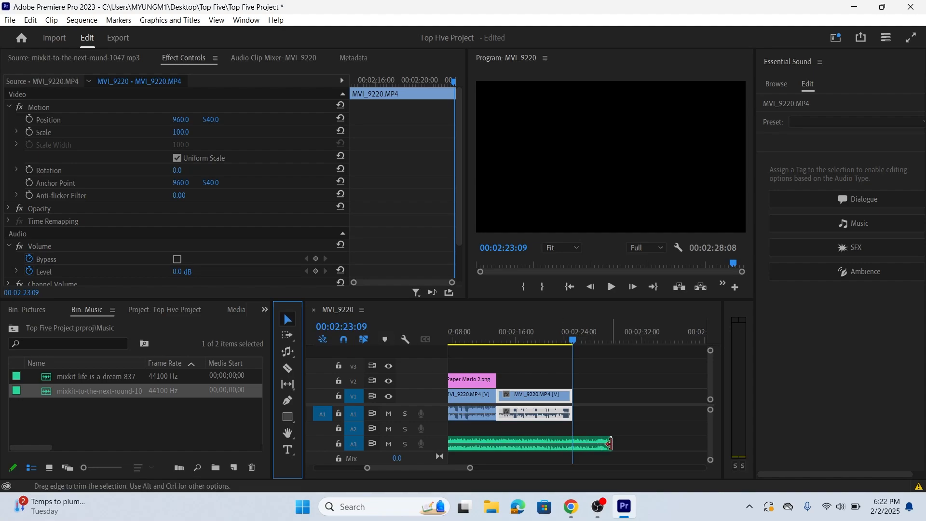
left_click_drag(615, 443, 579, 437)
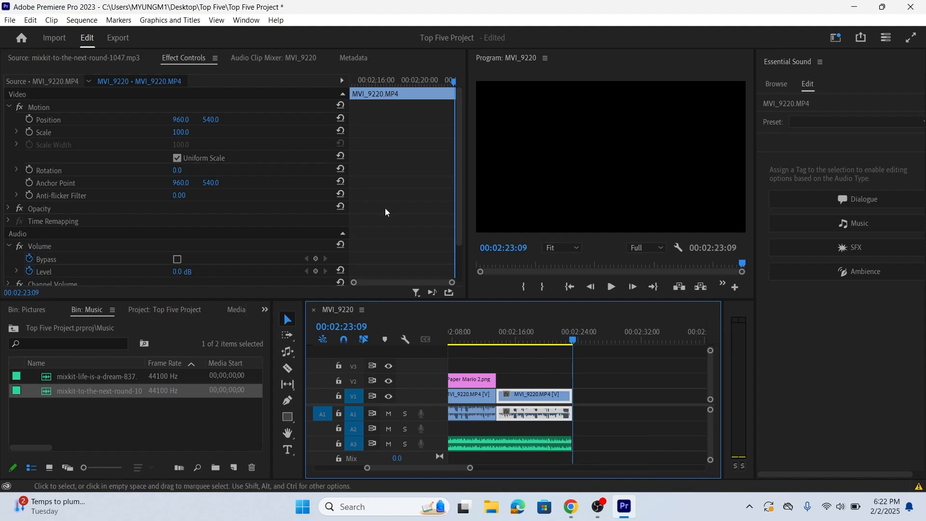
- Add a Constant Power crossfade from the audio transitions to the end of the music clip on A3
left_click(246, 19)
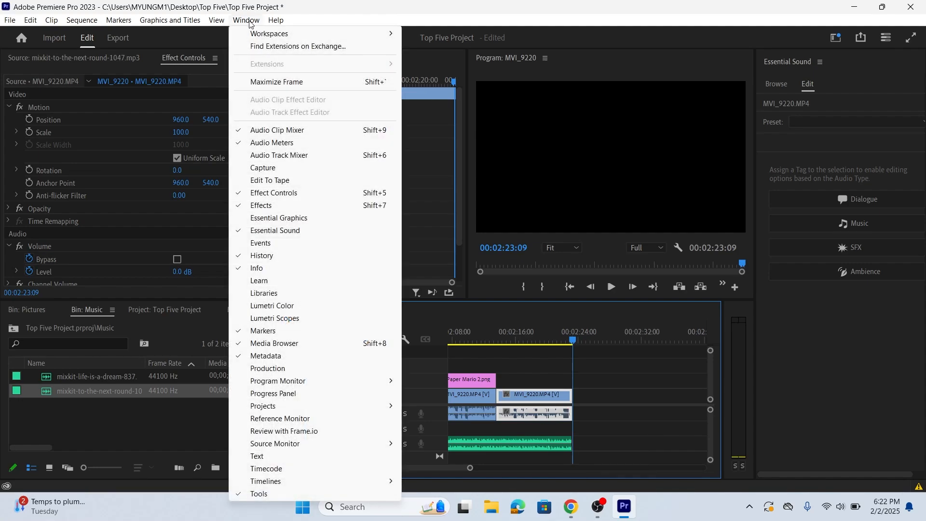
left_click(301, 205)
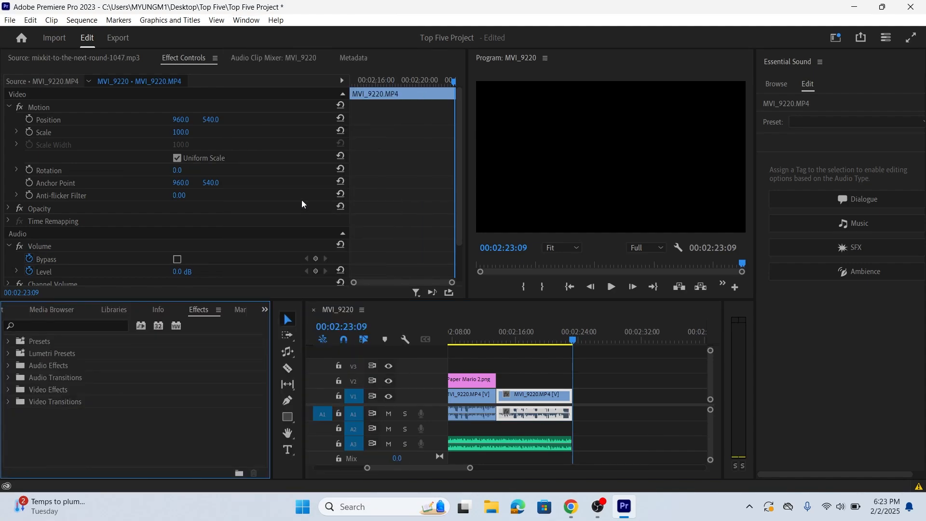
left_click(8, 380)
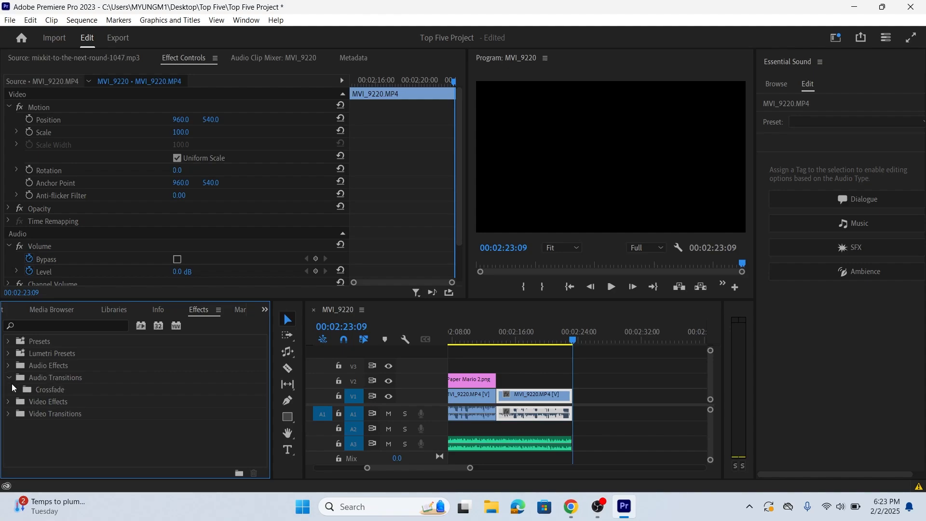
left_click(15, 390)
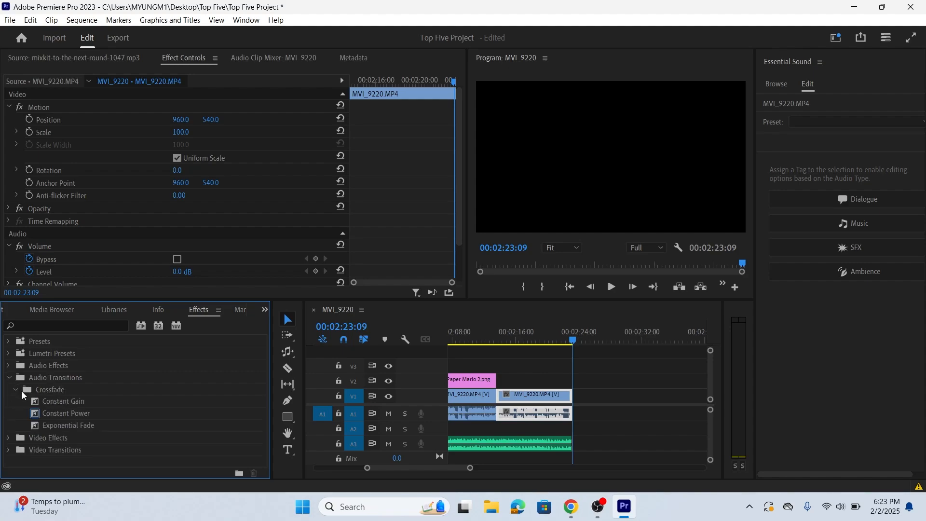
left_click_drag(74, 415, 570, 443)
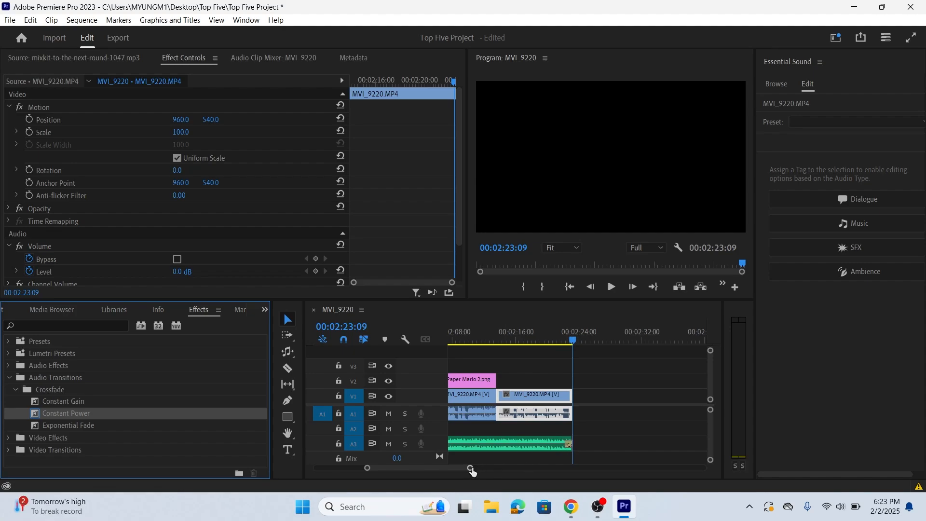
- Lengthen the Constant Power transition at the end of the music clip to about 00:00:04:17
left_click_drag(469, 469, 450, 469)
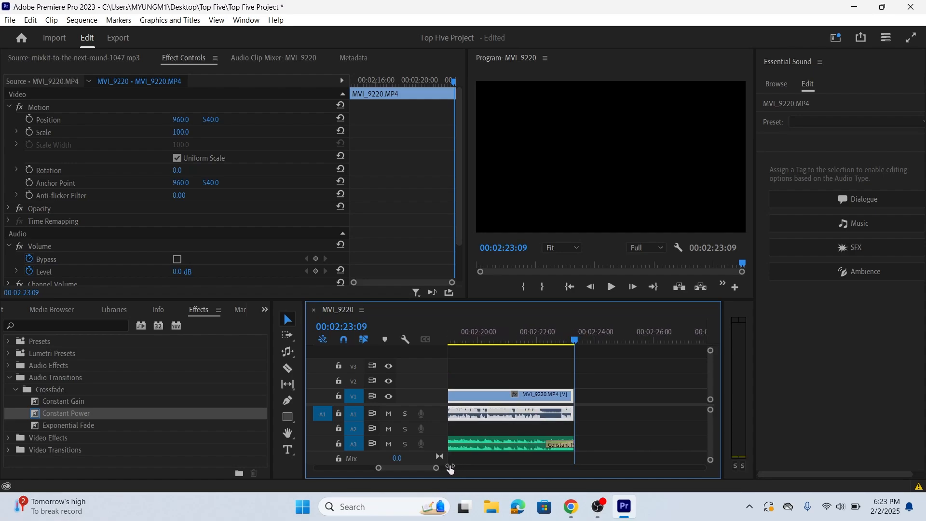
left_click(551, 441)
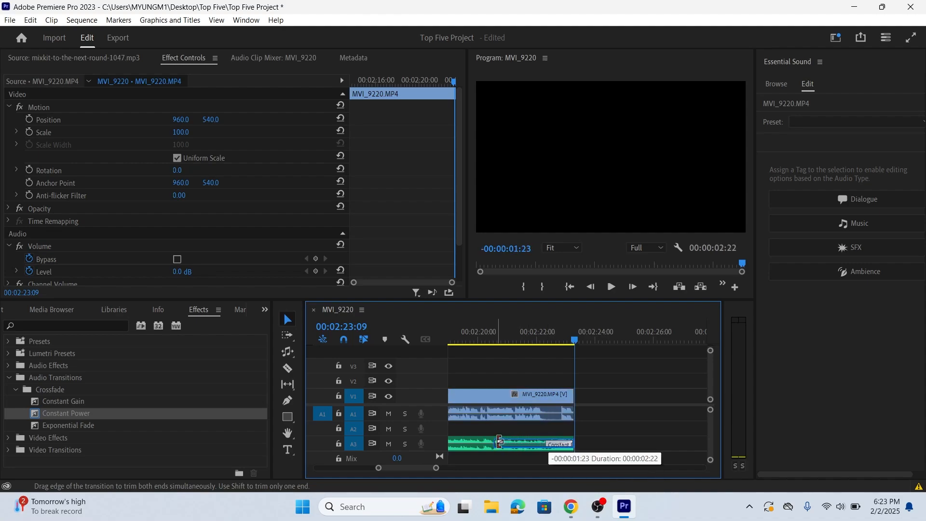
left_click_drag(478, 435, 522, 436)
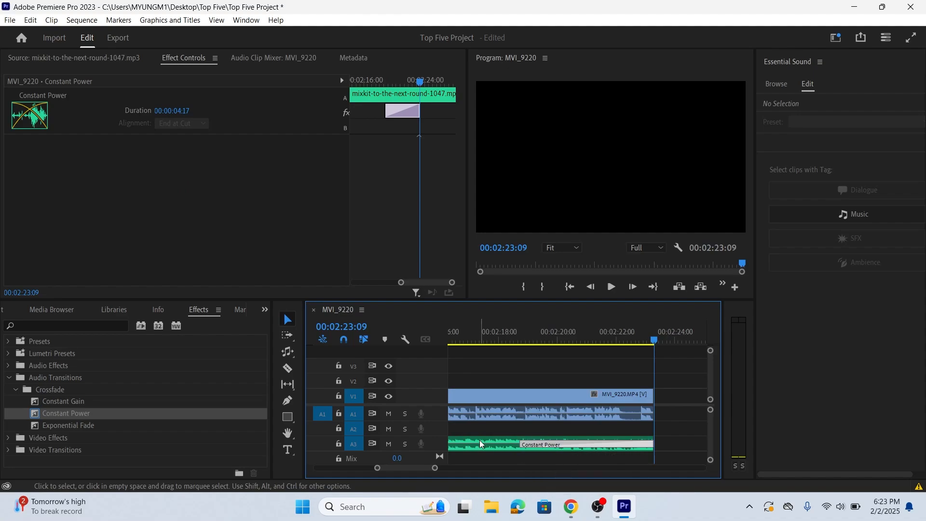
- Play the sequence from about 00:02:16 to hear the music fade out, and save the project
key("minus")
key("minus")
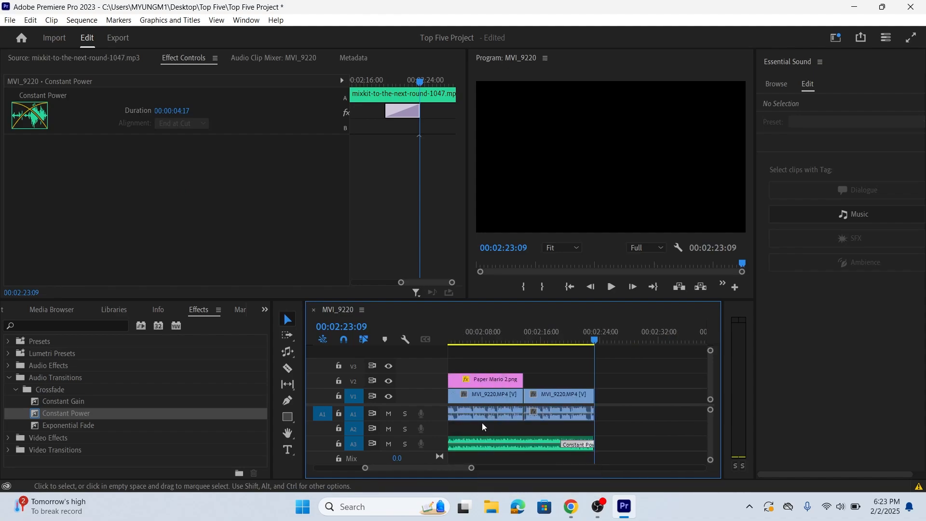
left_click(546, 334)
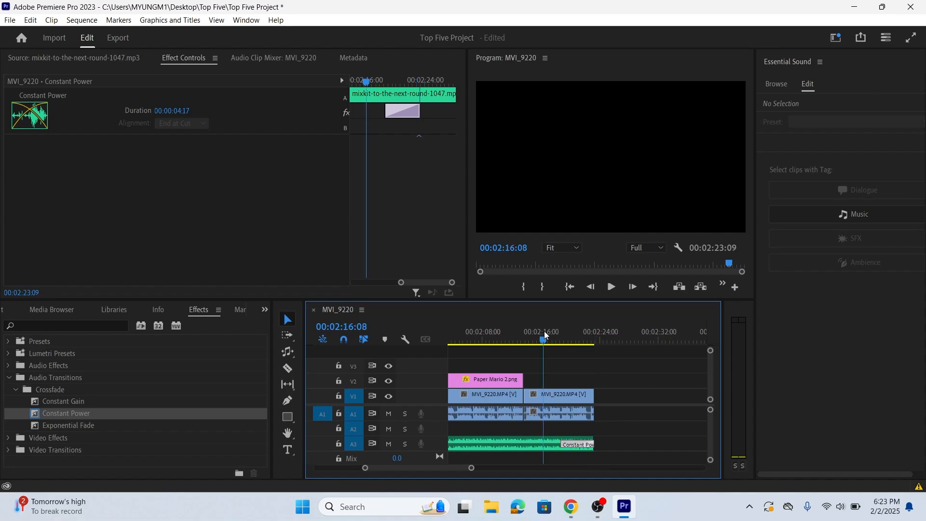
left_click(611, 287)
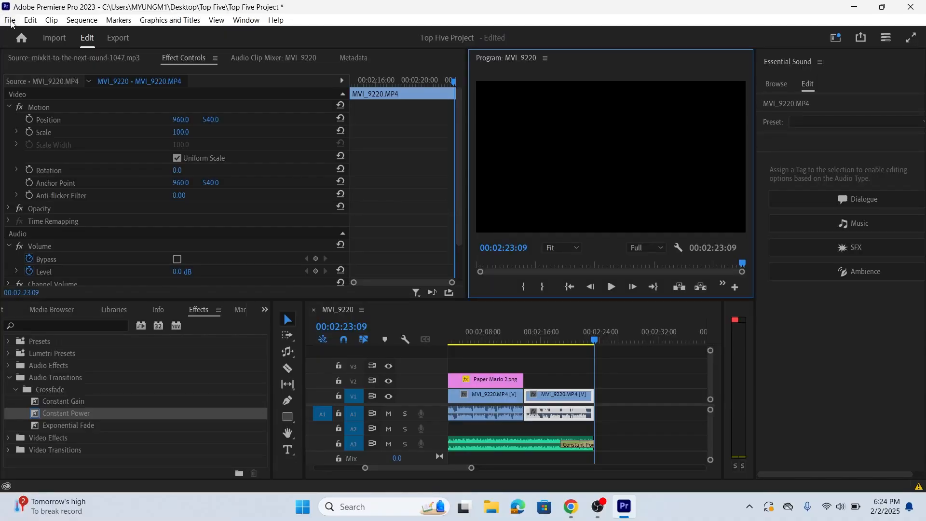
left_click(10, 21)
left_click(49, 175)
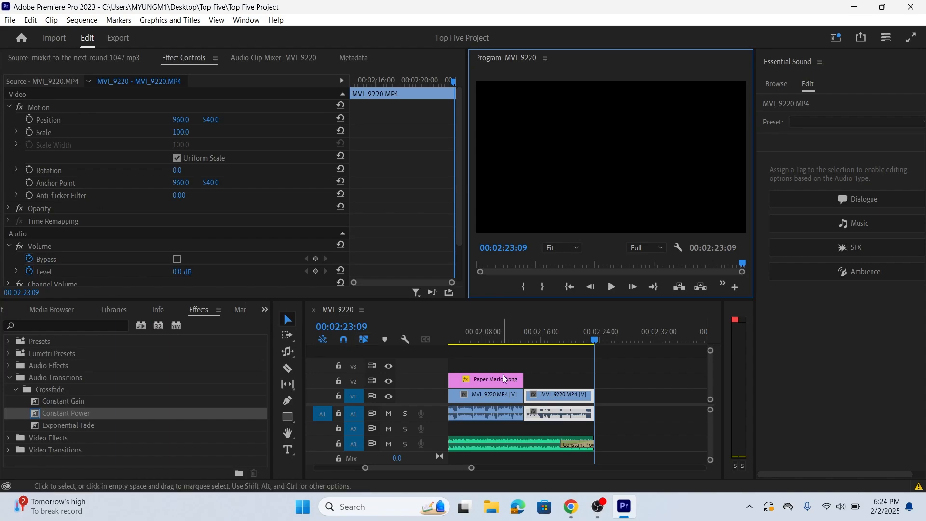
- Review the whole sequence in a maximized timeline and close Premiere Pro with the normal panel layout restored
key("grave")
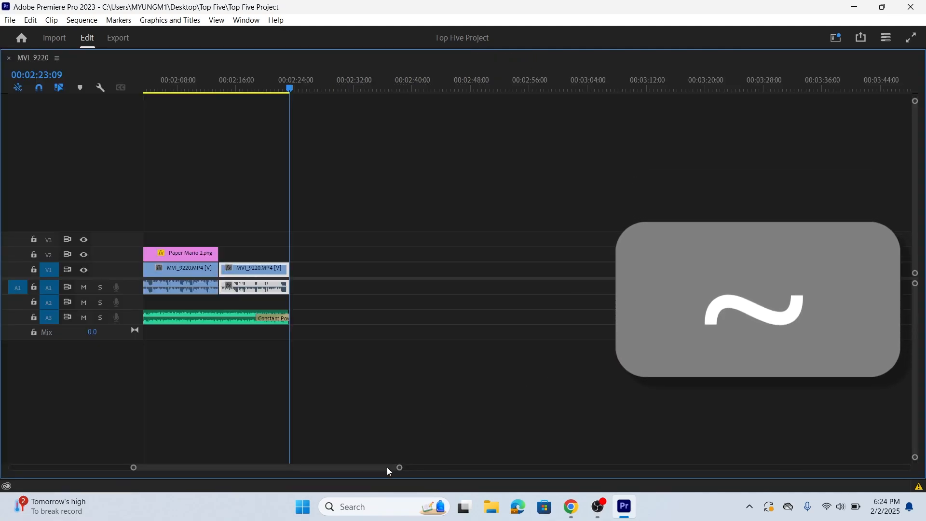
left_click_drag(388, 469, 223, 465)
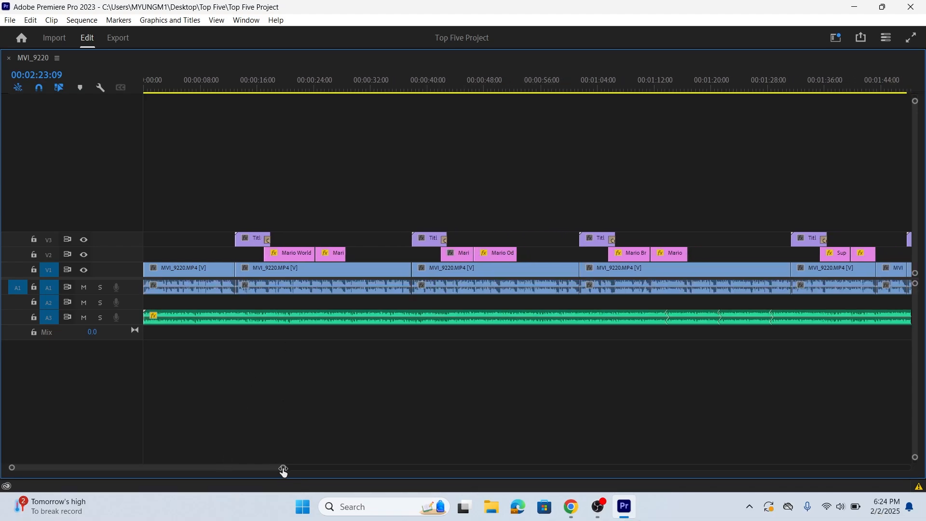
left_click_drag(283, 471, 337, 480)
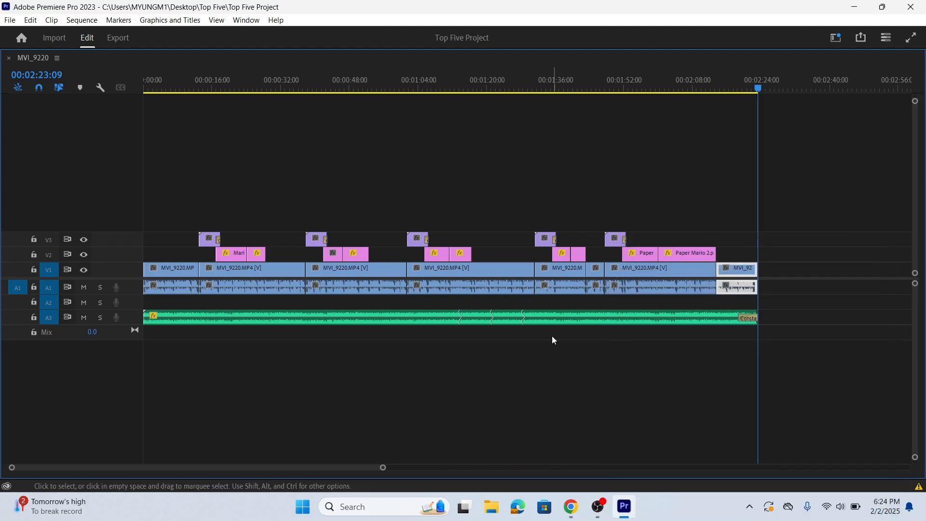
key("F10")
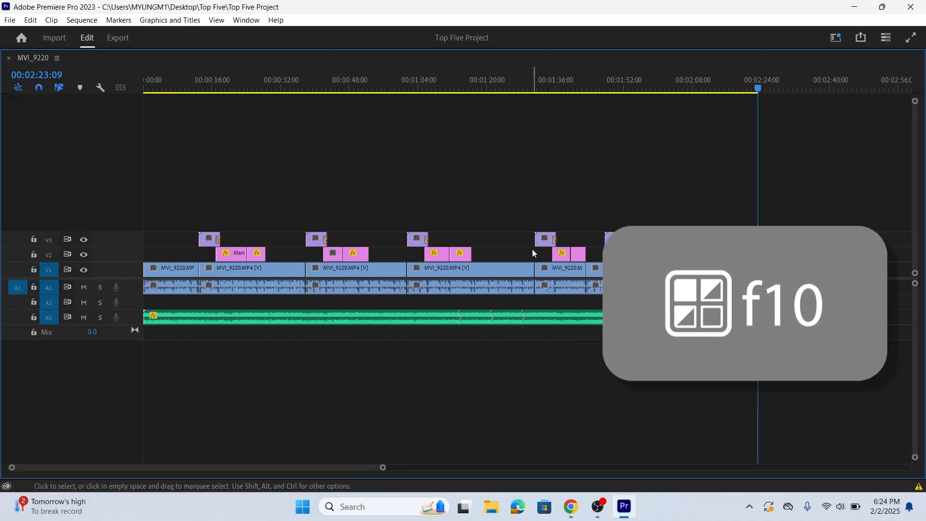
key("grave")
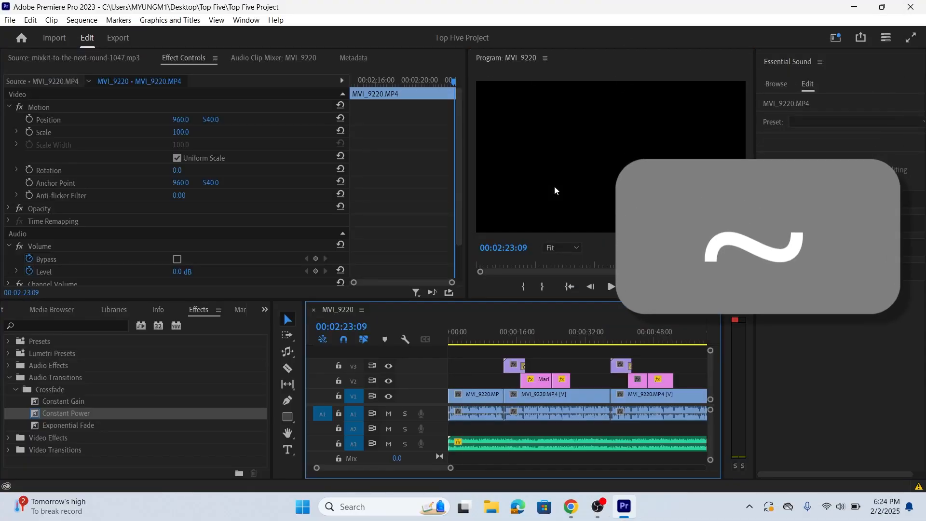
left_click(915, 5)
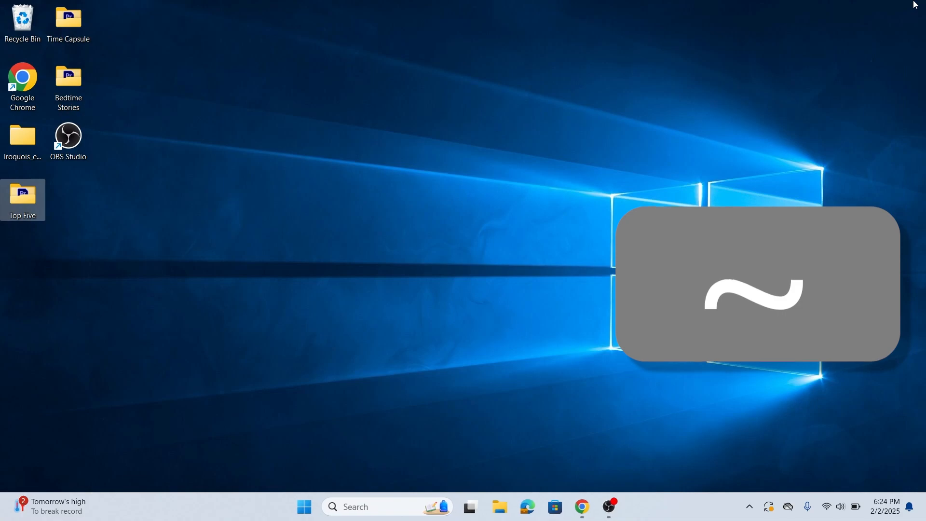